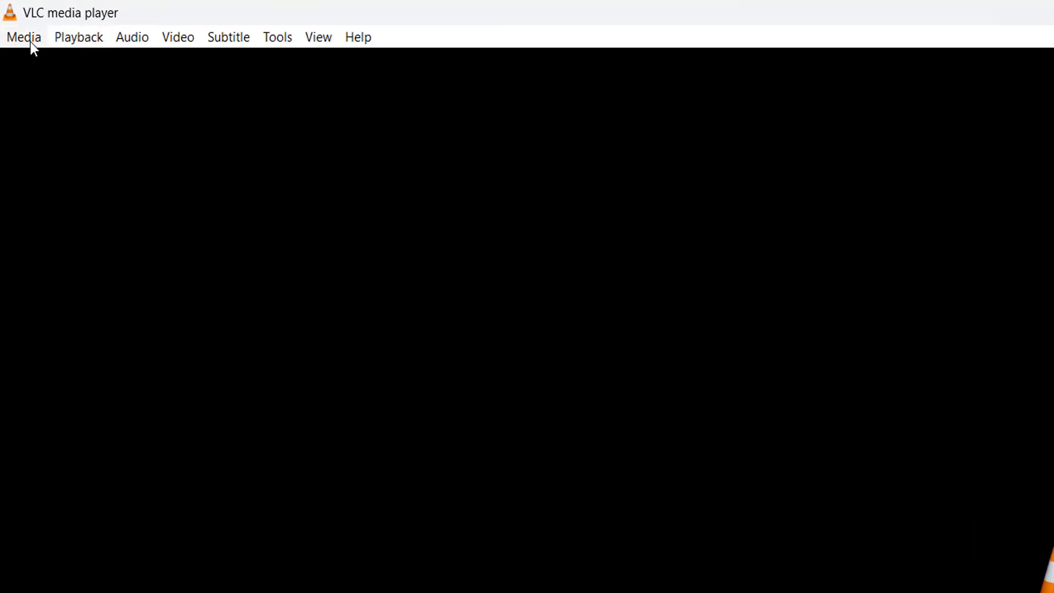
Step: Add BigTimeVillan.mp4 as the source in Convert / Save and proceed to its Convert settings
click(31, 42)
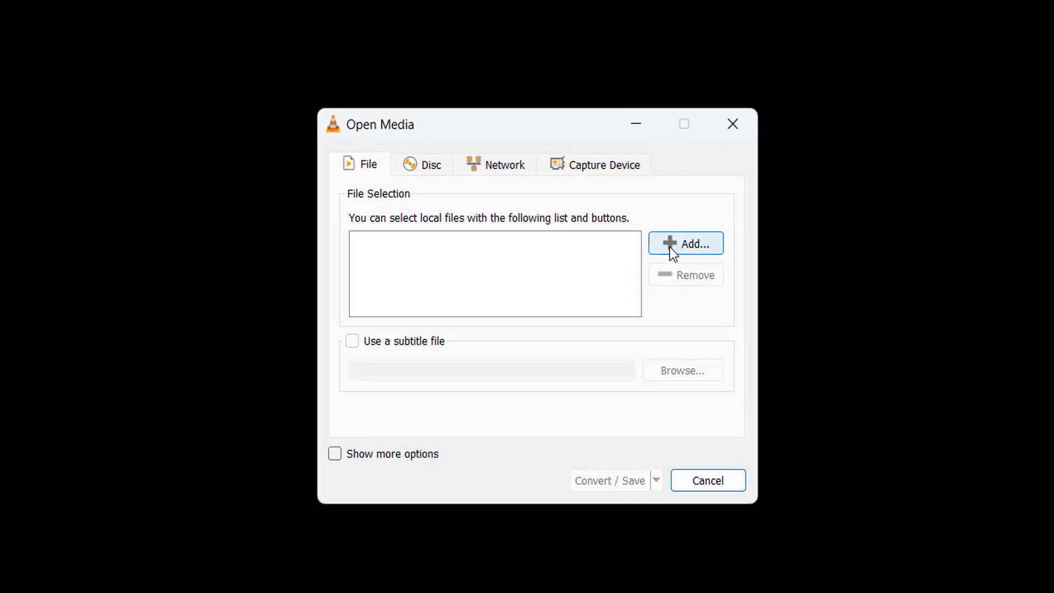
click(670, 245)
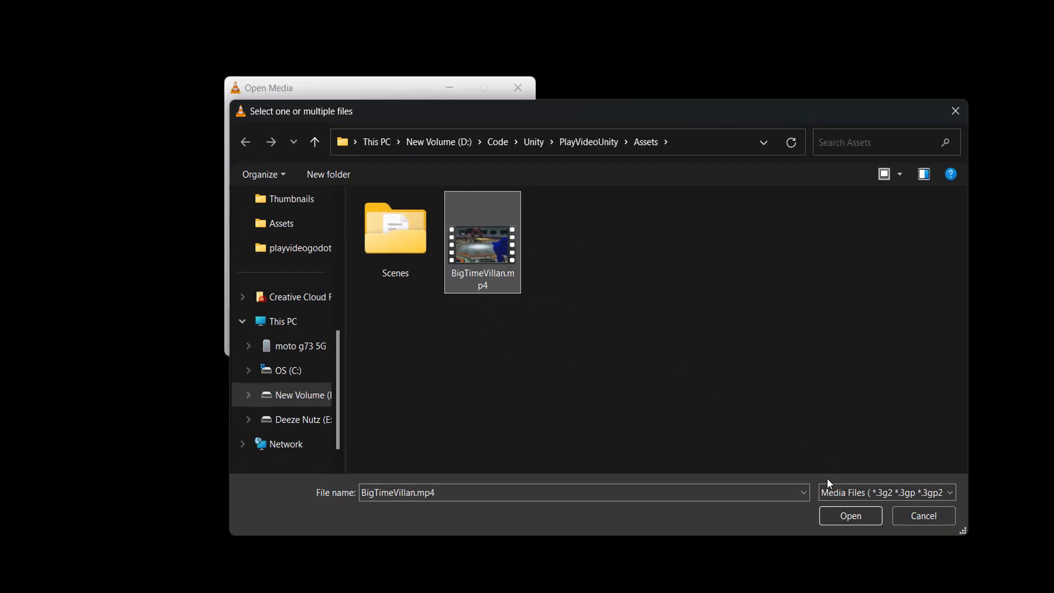
click(840, 517)
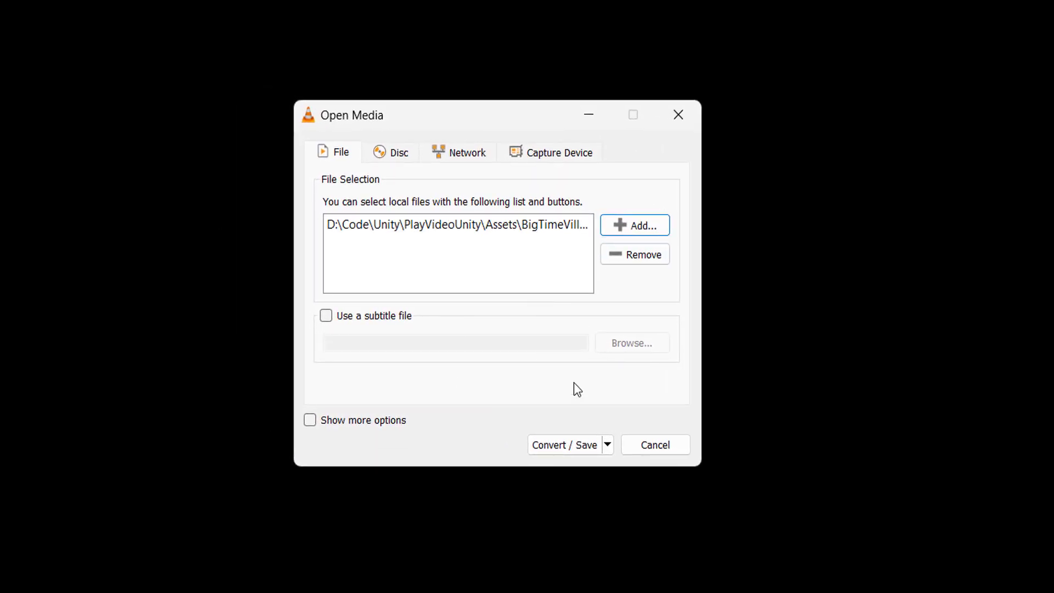
click(555, 446)
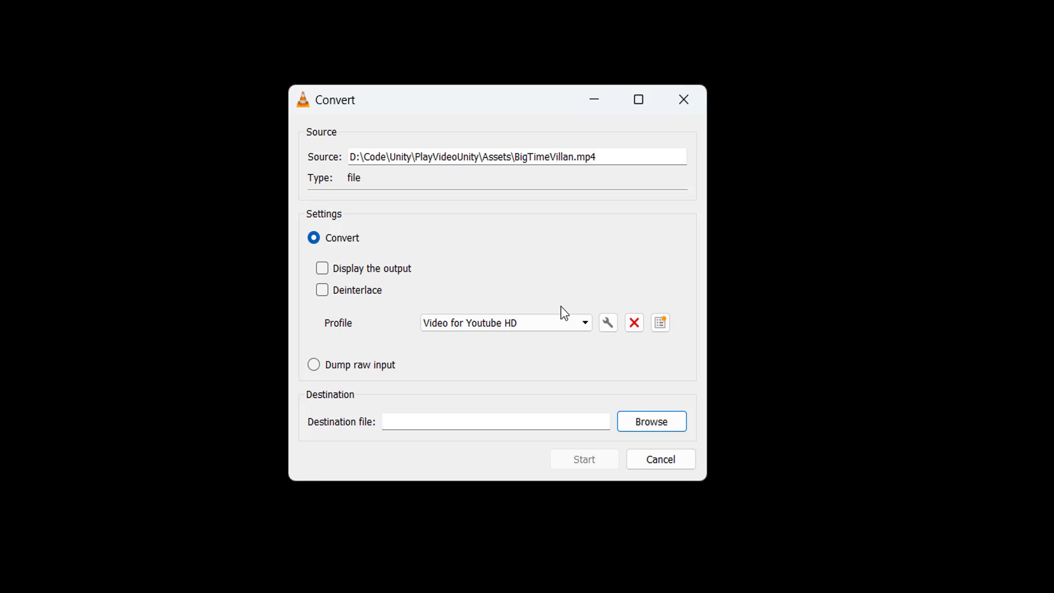
click(528, 328)
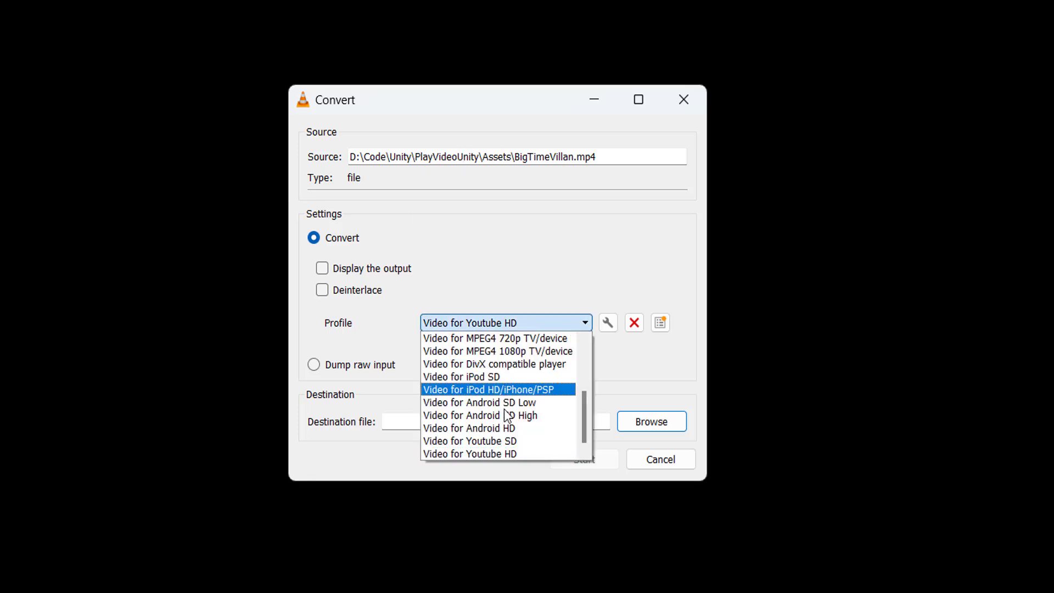
scroll(507, 415, up, 3)
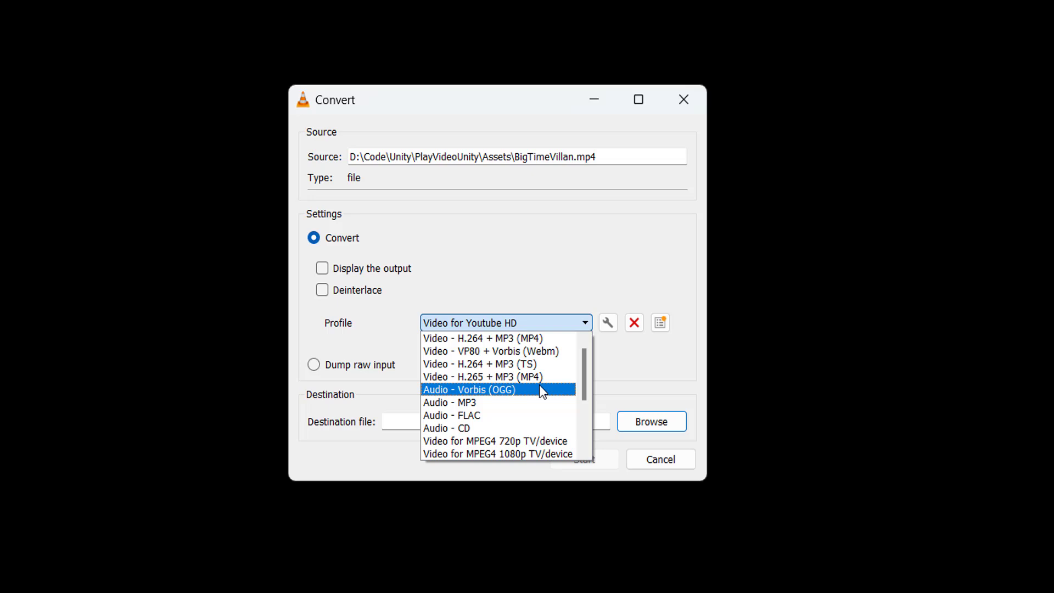
scroll(540, 385, down, 2)
click(534, 250)
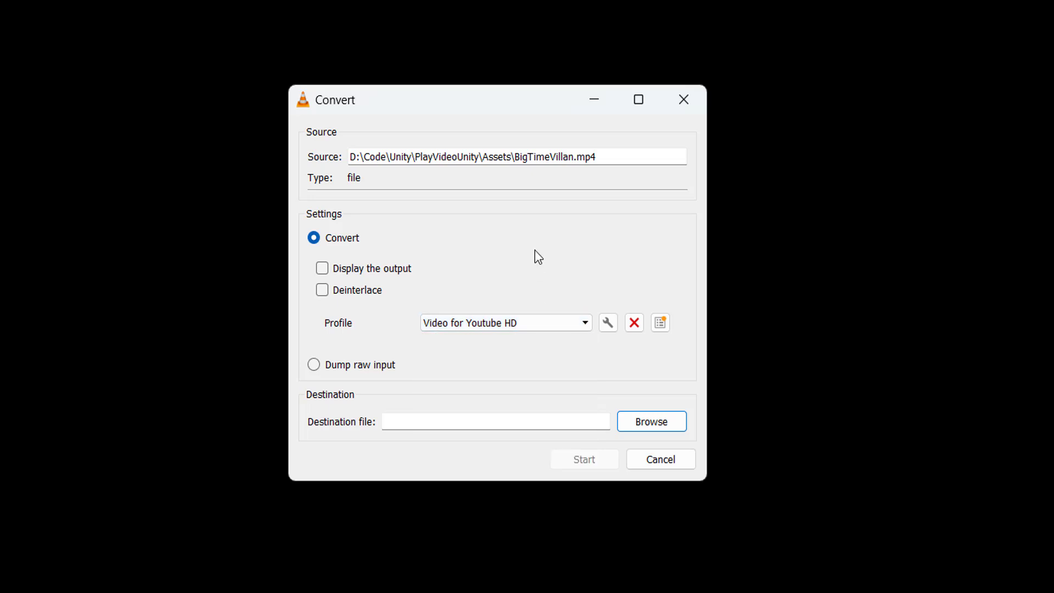
Step: Start a new profile using the Ogg/Ogm container with Theora video encoding
click(663, 325)
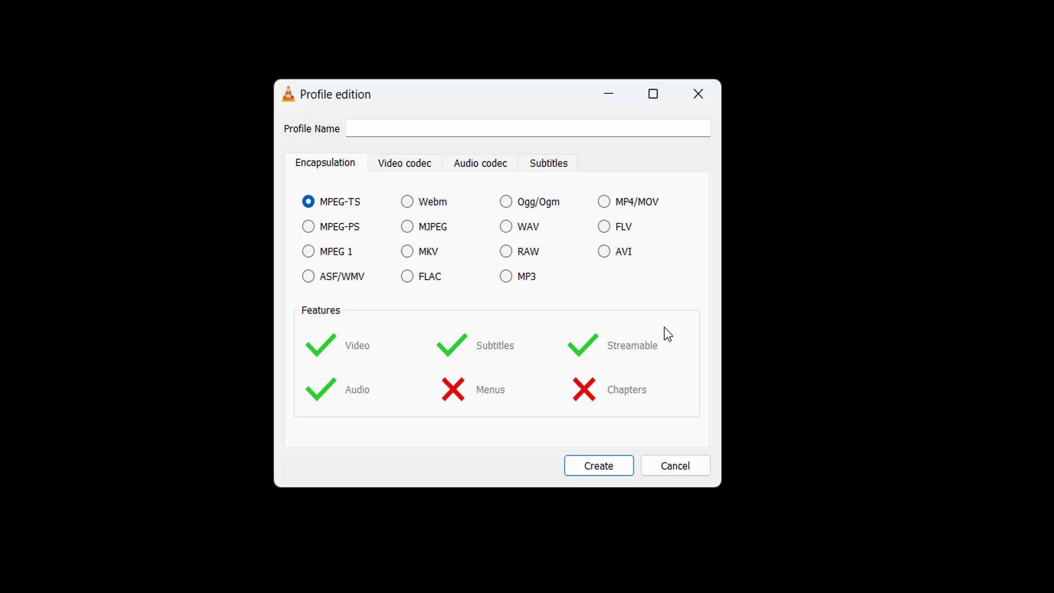
click(507, 203)
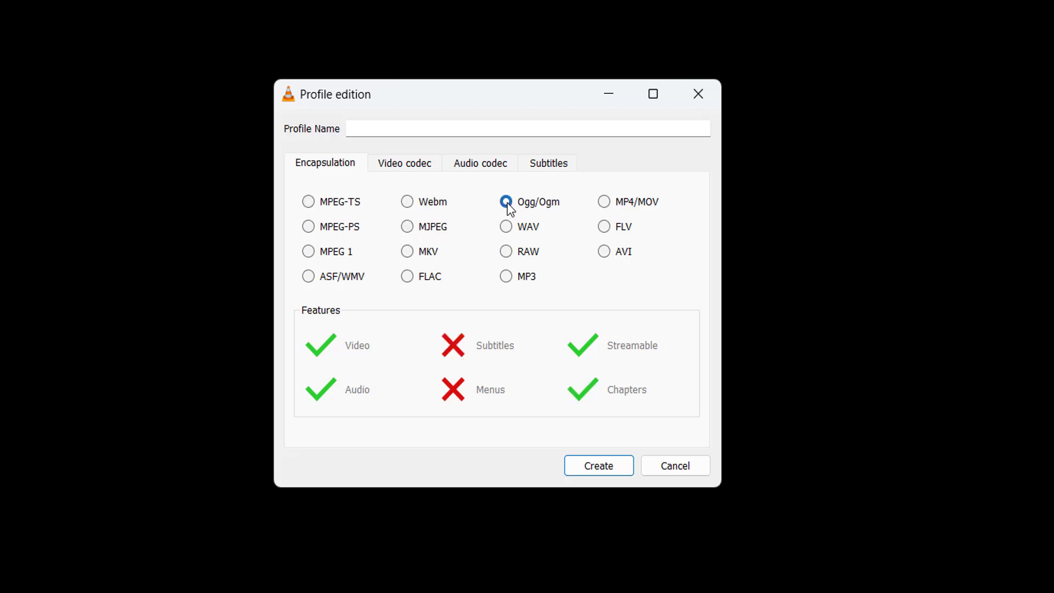
click(433, 164)
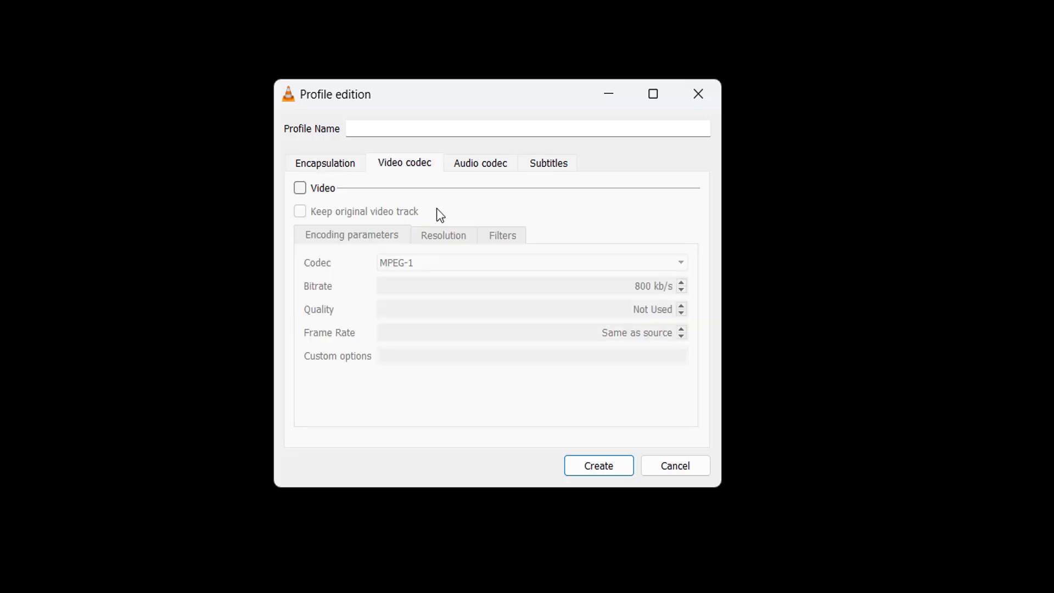
click(301, 189)
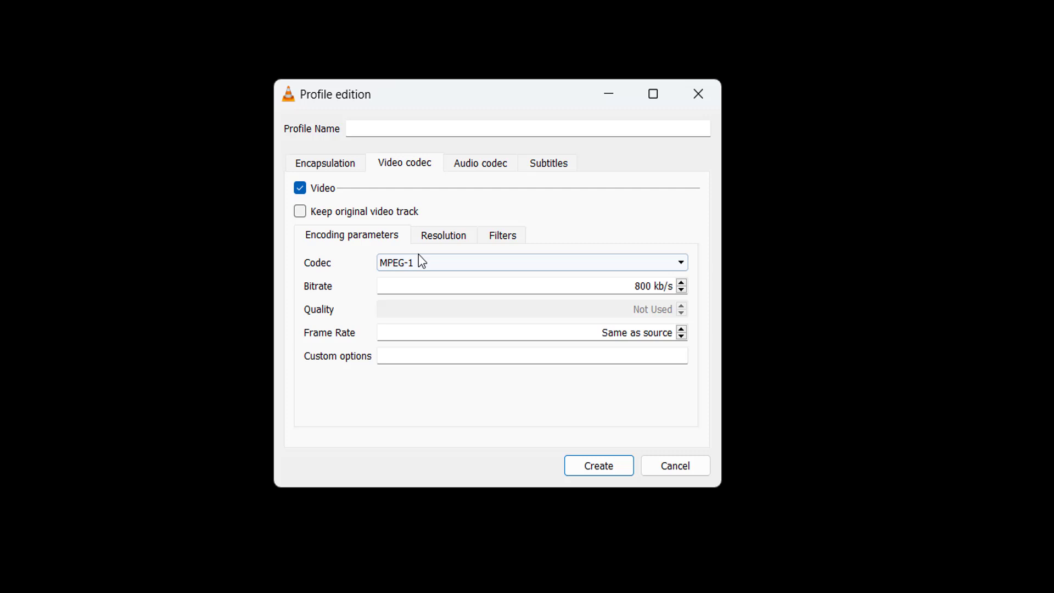
click(432, 264)
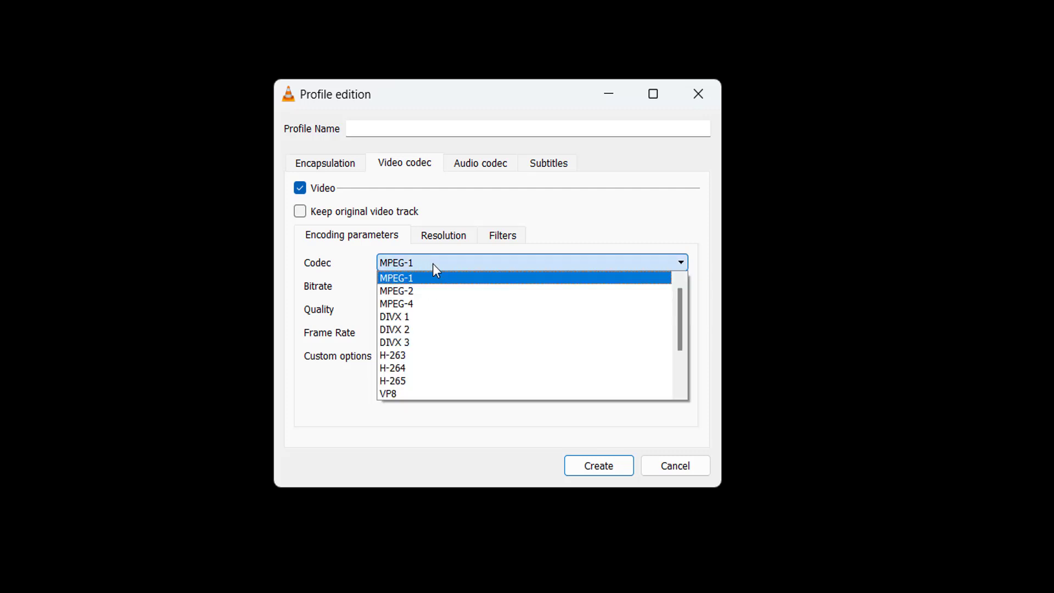
scroll(682, 332, down, 1)
drag(682, 333, 683, 370)
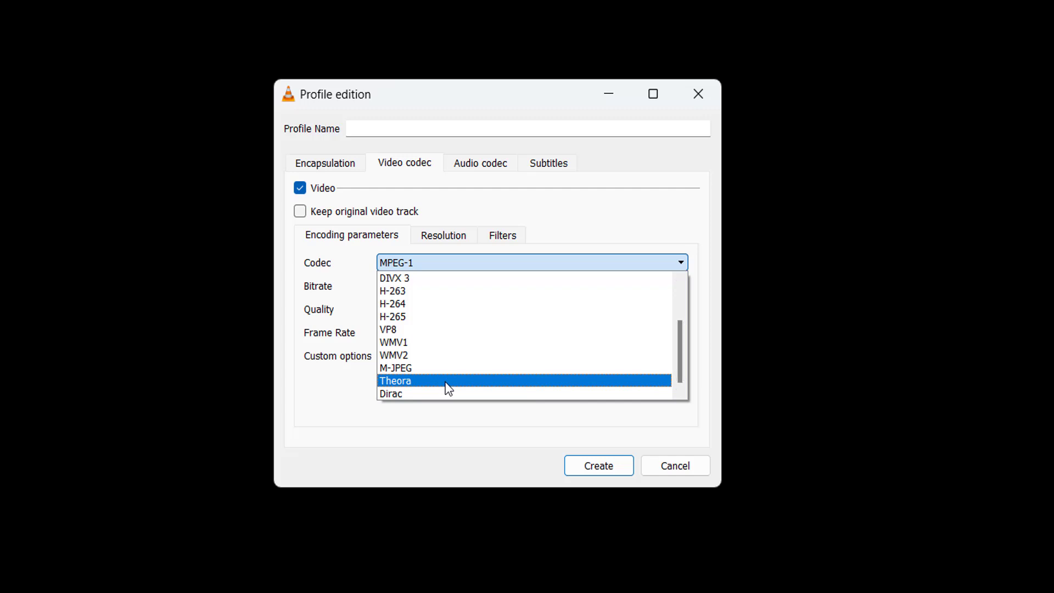
click(447, 382)
Step: Enable audio encoding with the Vorbis codec at a 44100 Hz sample rate
click(474, 167)
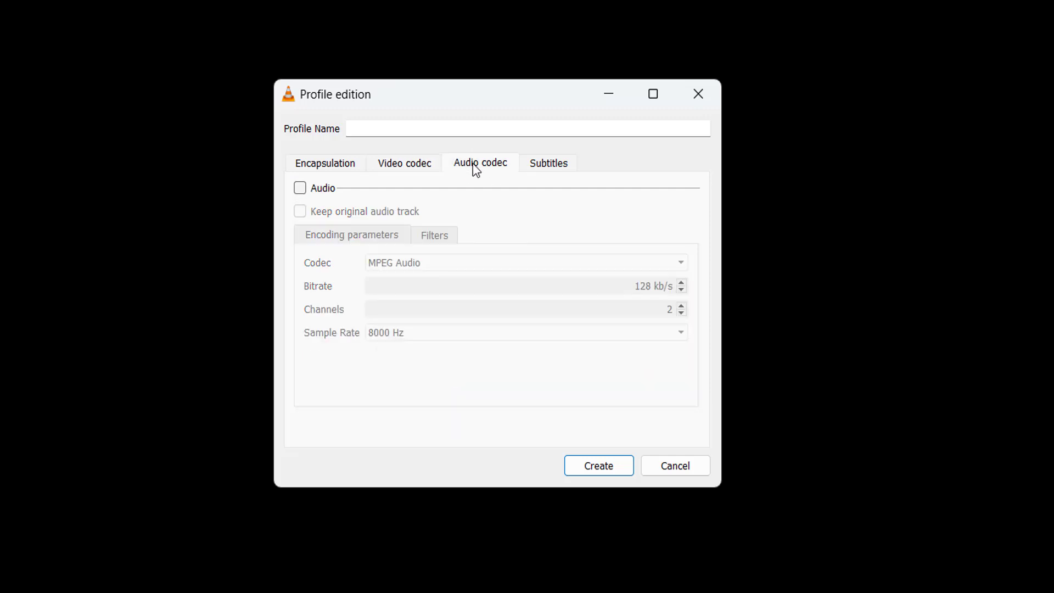
click(300, 188)
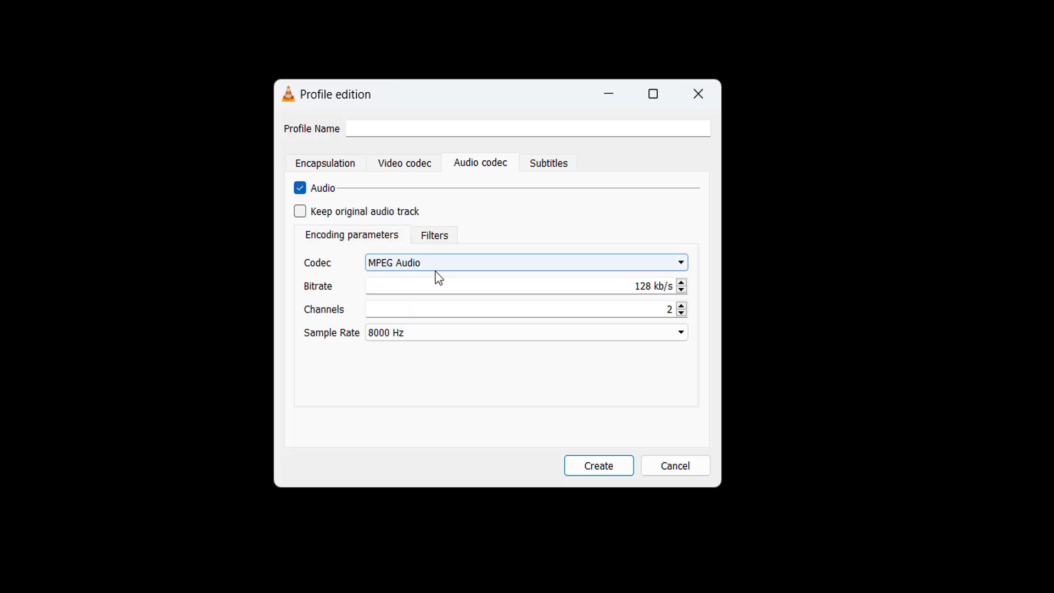
click(415, 264)
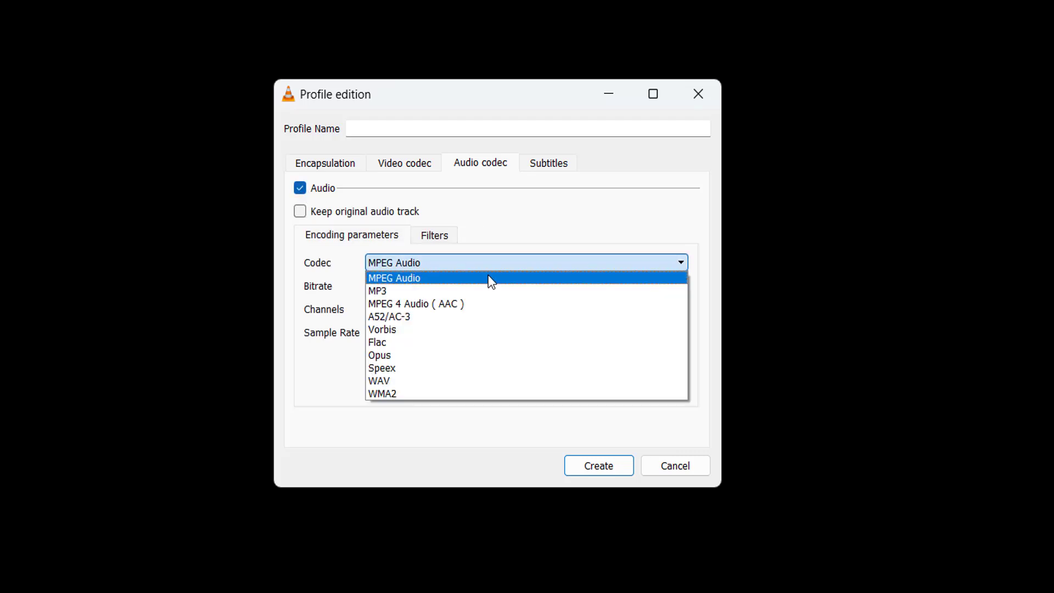
click(408, 331)
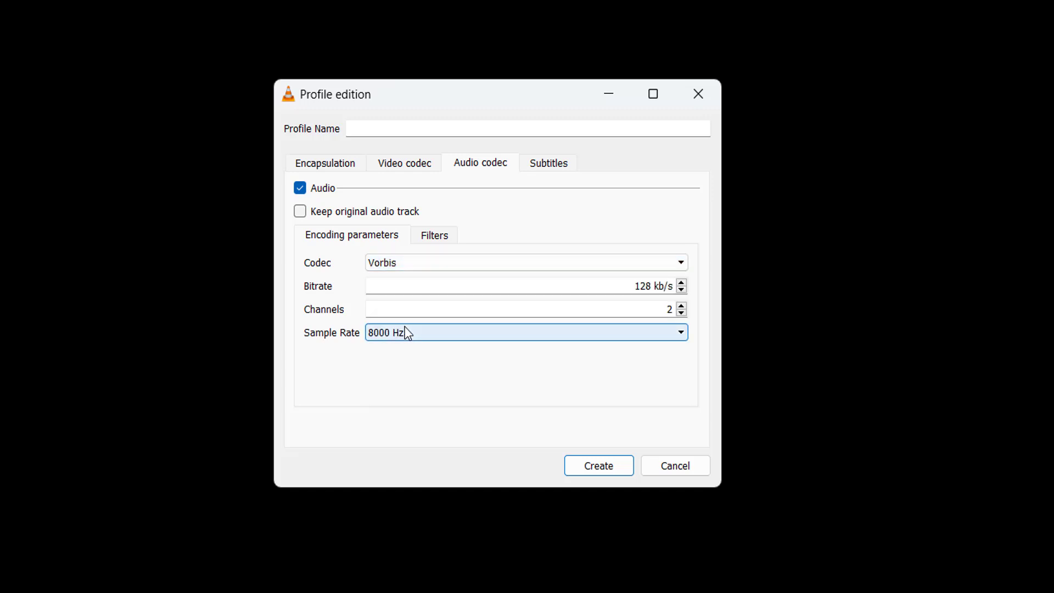
click(435, 332)
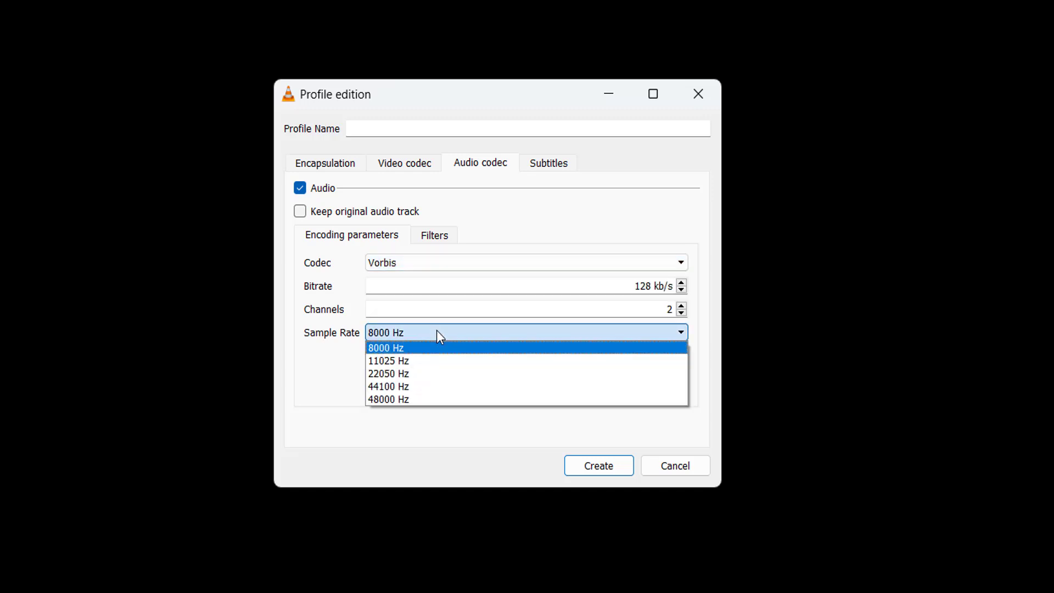
click(407, 386)
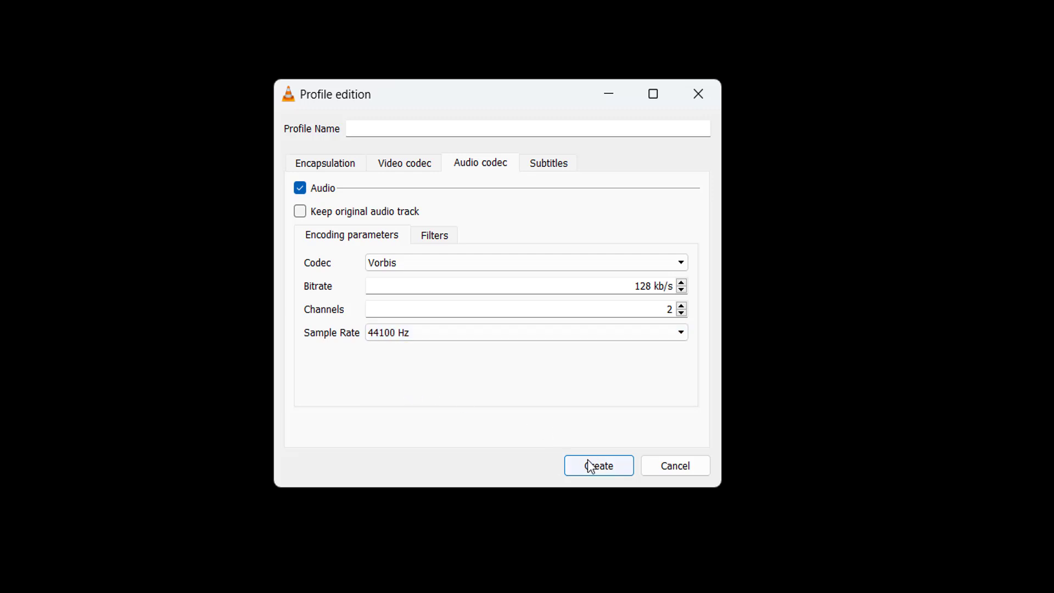
Step: Name the profile 'OGV' after the missing-name warning and create it
click(598, 470)
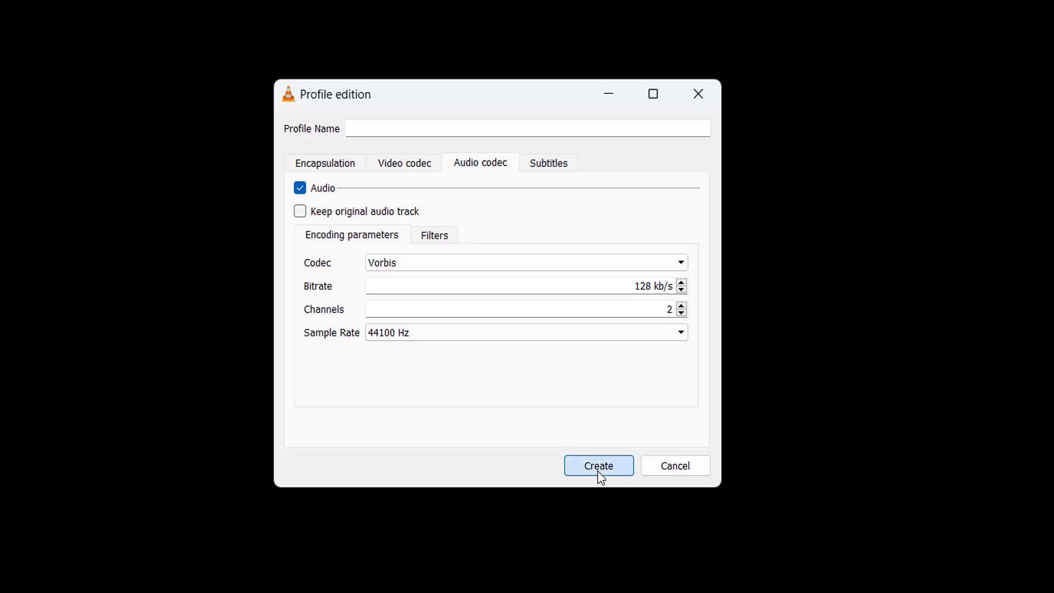
click(571, 316)
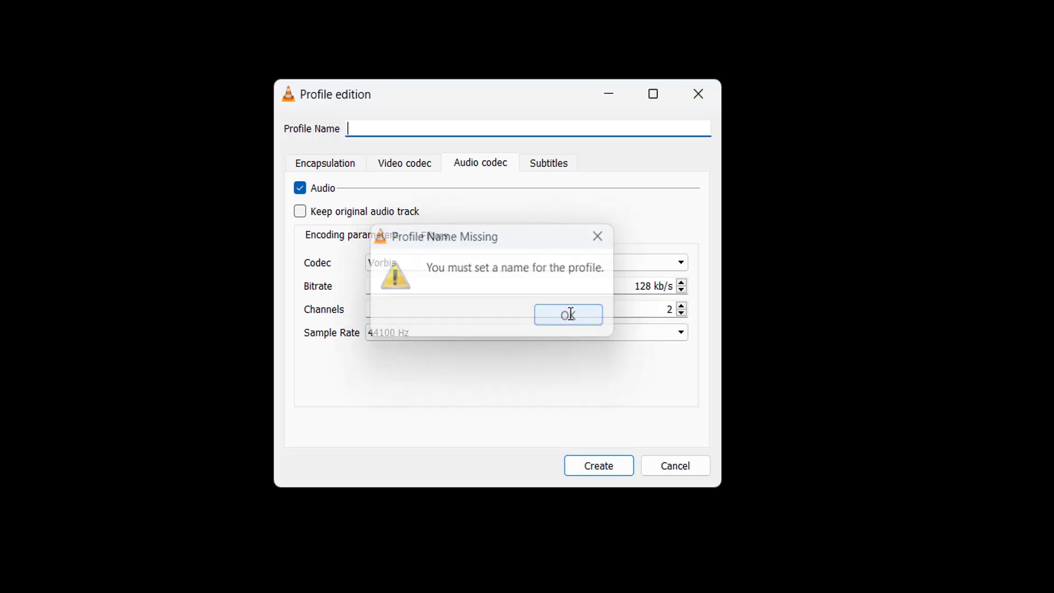
click(444, 127)
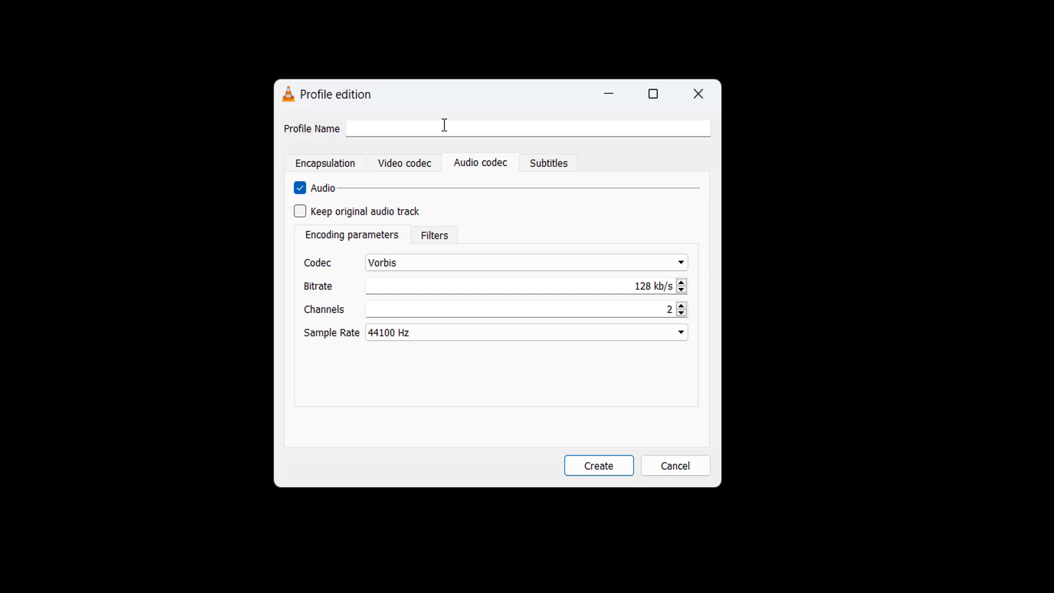
text(OGV)
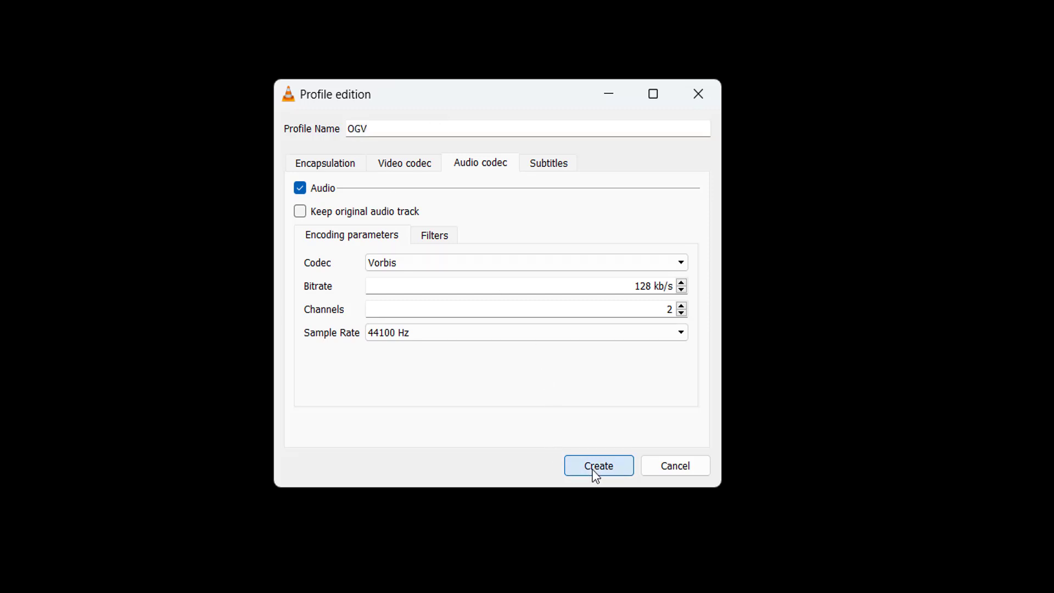
click(595, 473)
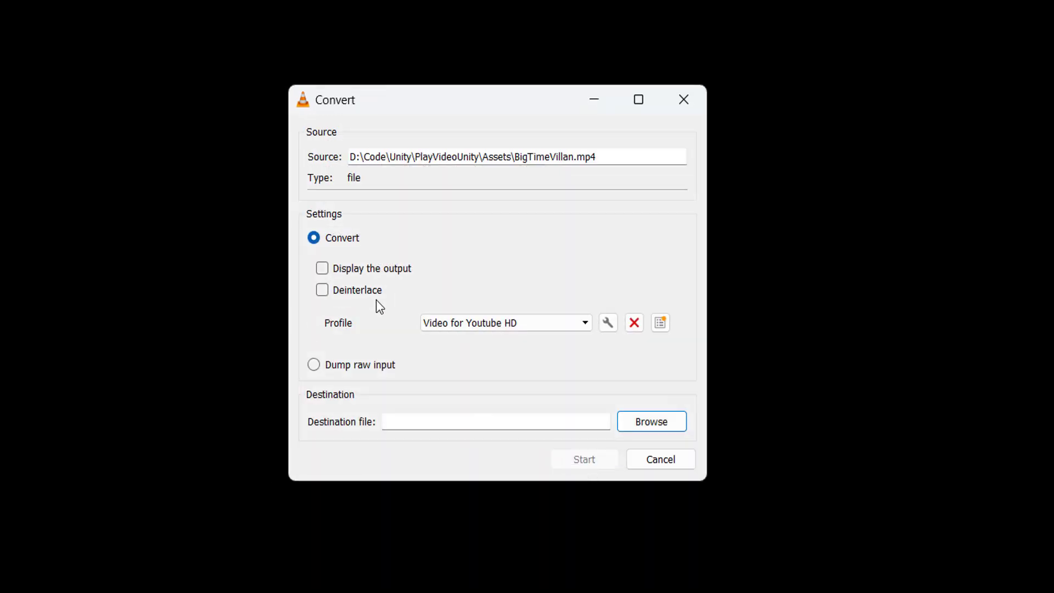
Step: Select the OGV profile and set the destination file to BigBigTimeVillan.ogv, showing all file types
click(496, 324)
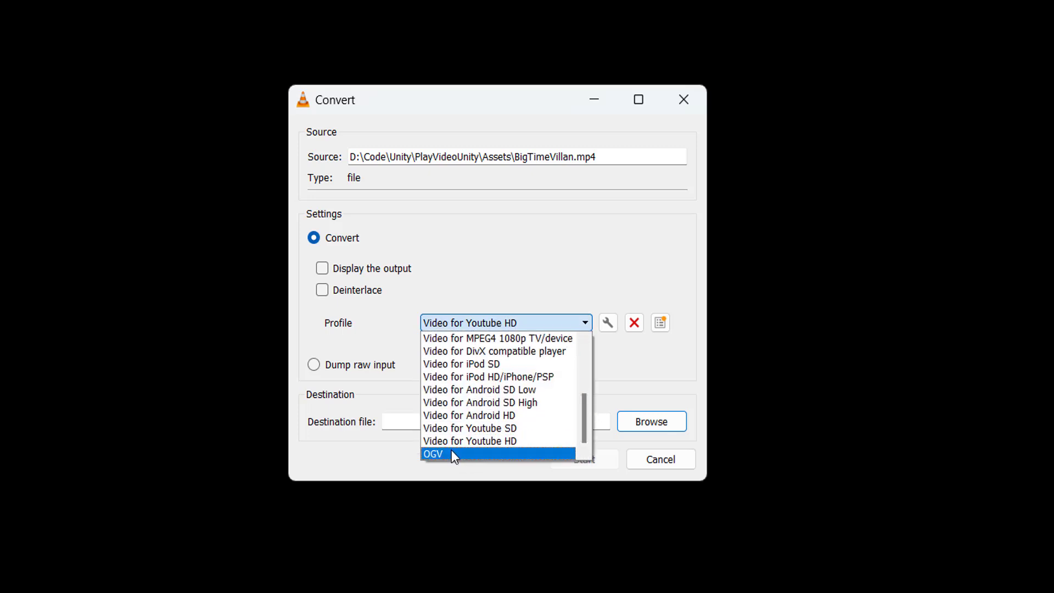
click(455, 452)
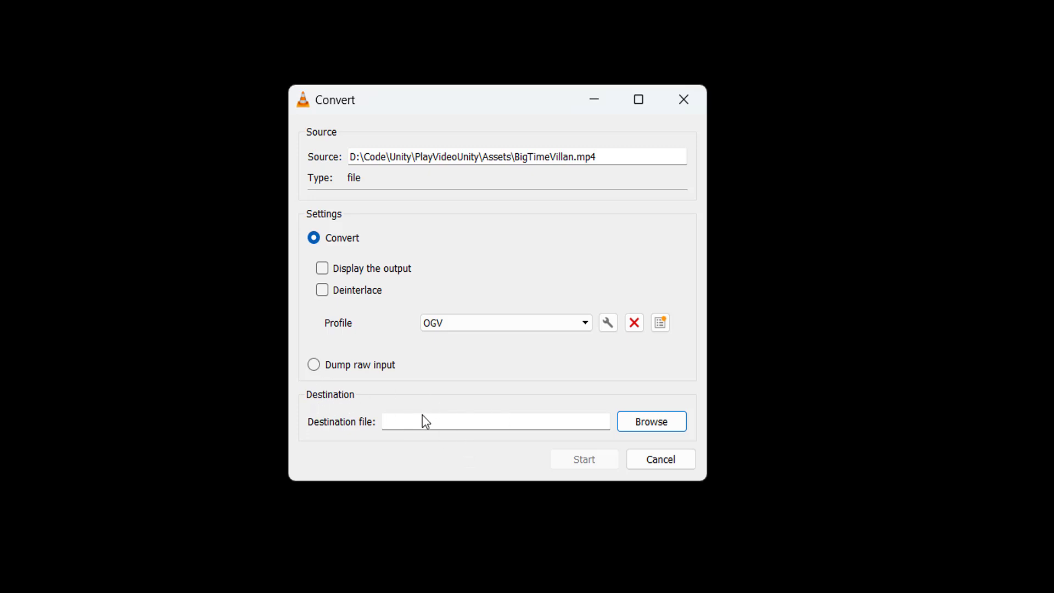
click(648, 424)
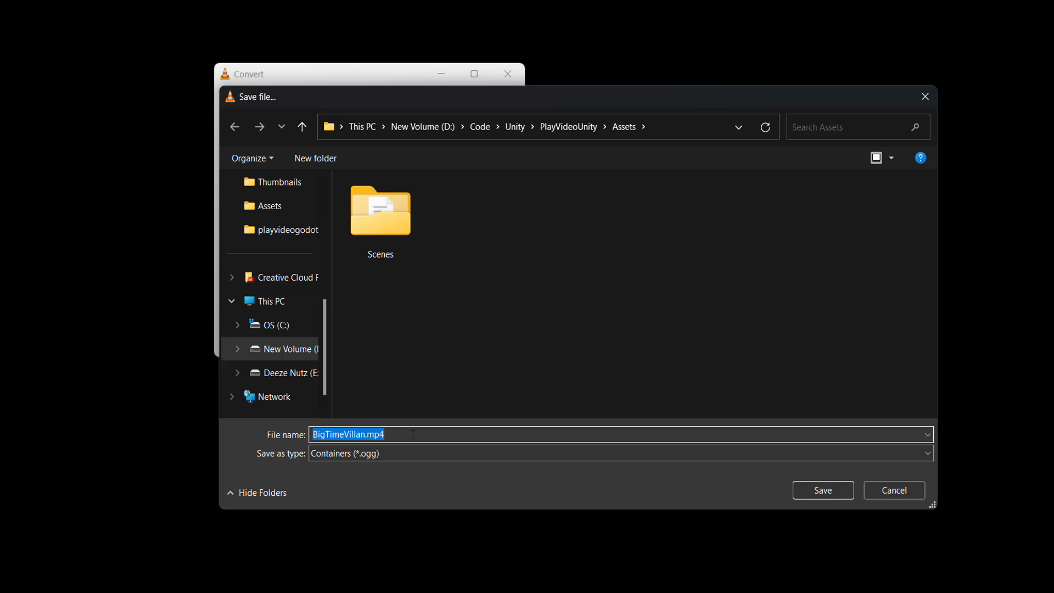
click(370, 453)
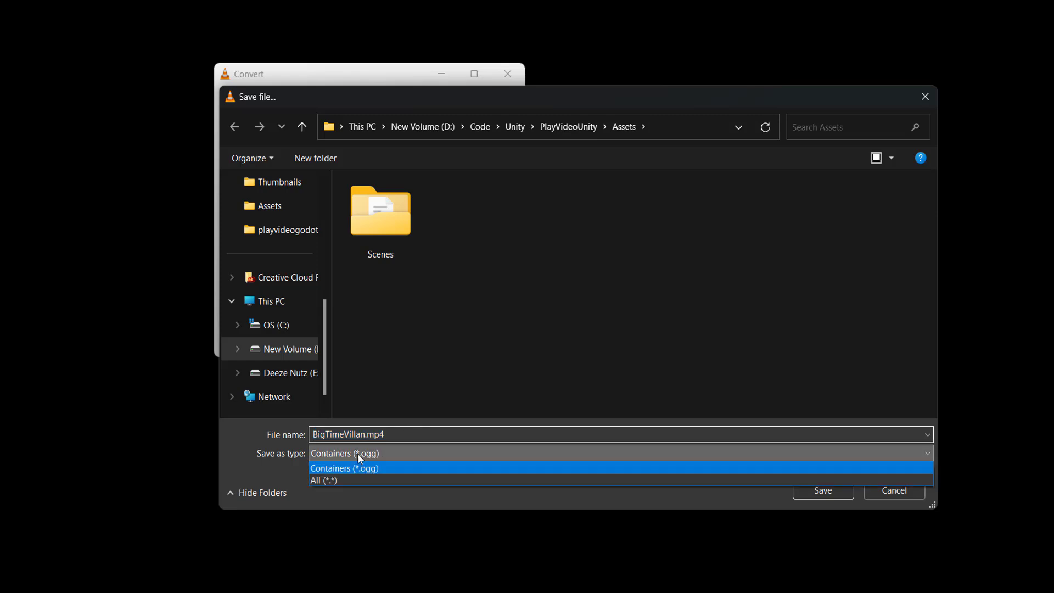
click(332, 479)
click(411, 435)
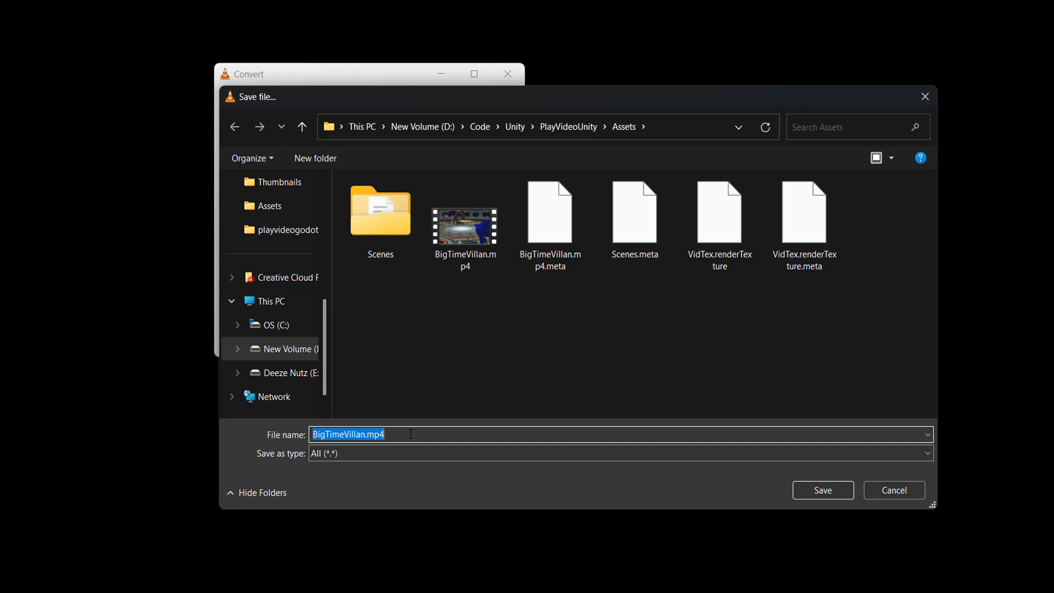
text(BigBib)
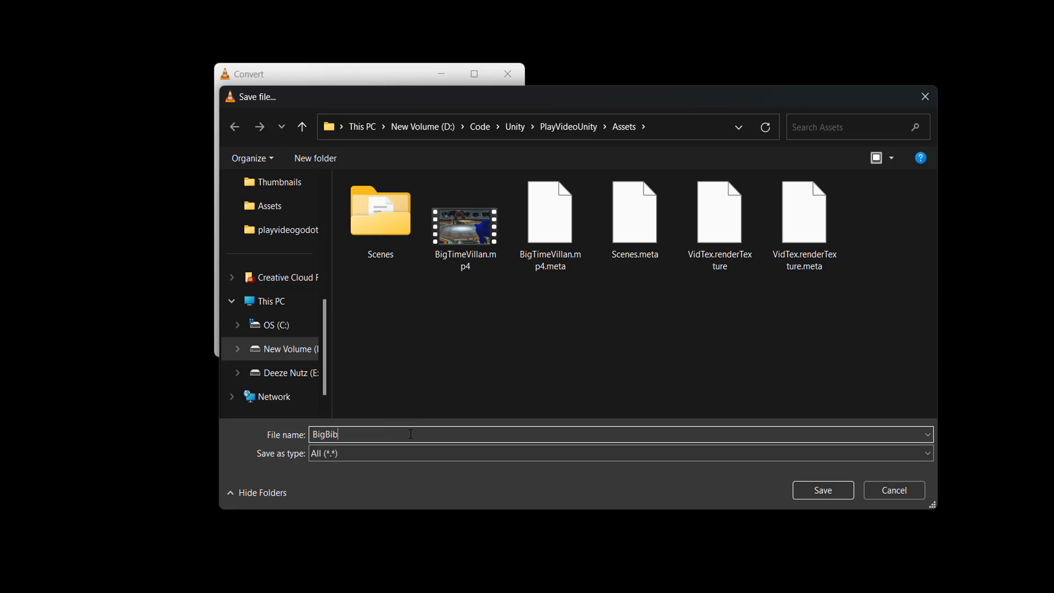
key(BackSpace)
text(gTimeVillan)
text(.ogv)
Step: Confirm the BigBigTimeVillan.ogv destination and start the conversion
click(819, 494)
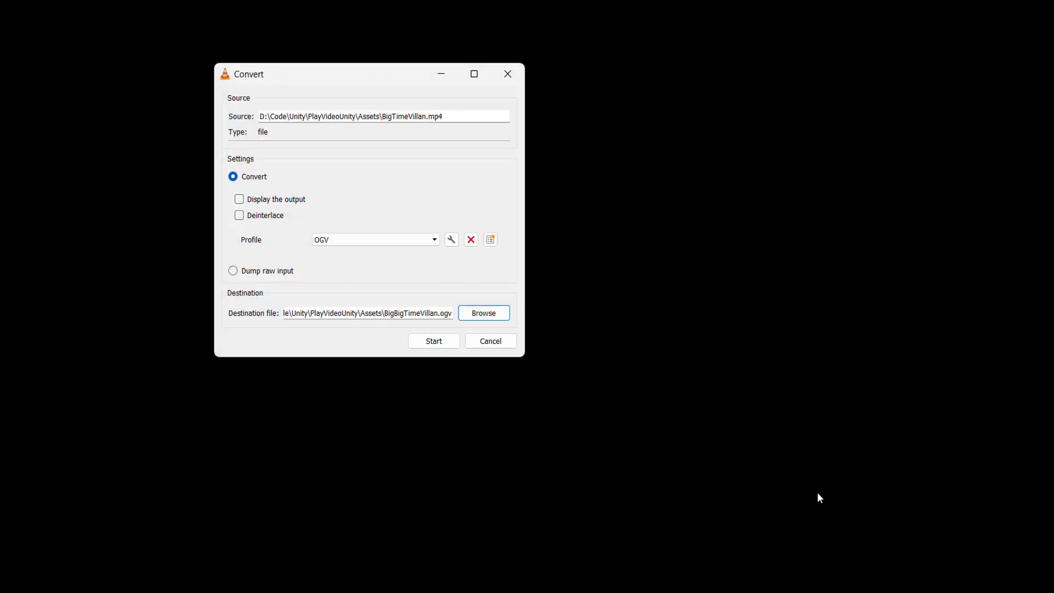
click(555, 443)
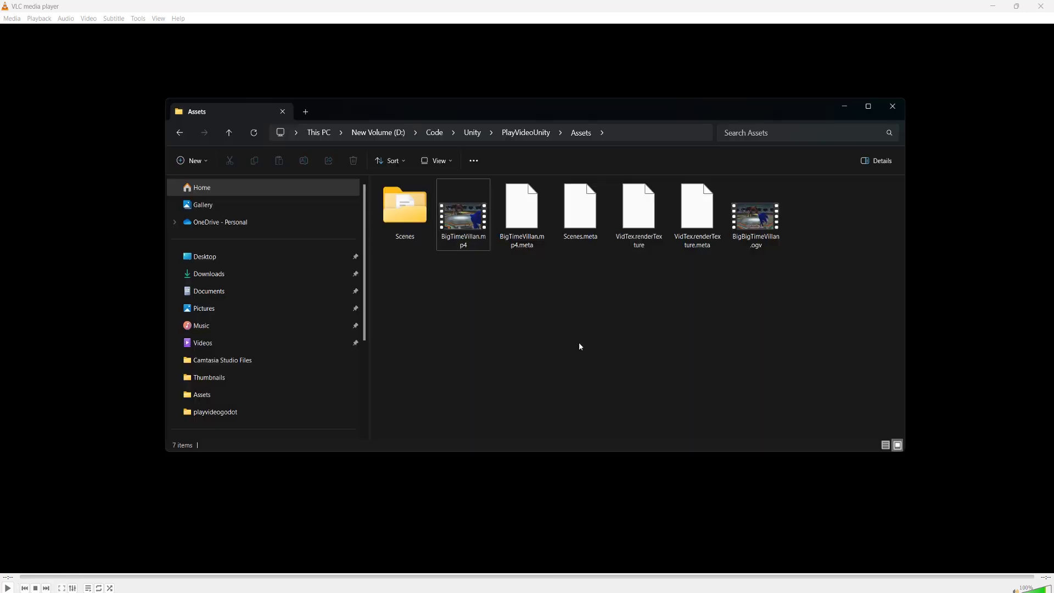
Step: Open BigBigTimeVillan.ogv from the Assets folder to play it in Media Player
click(757, 221)
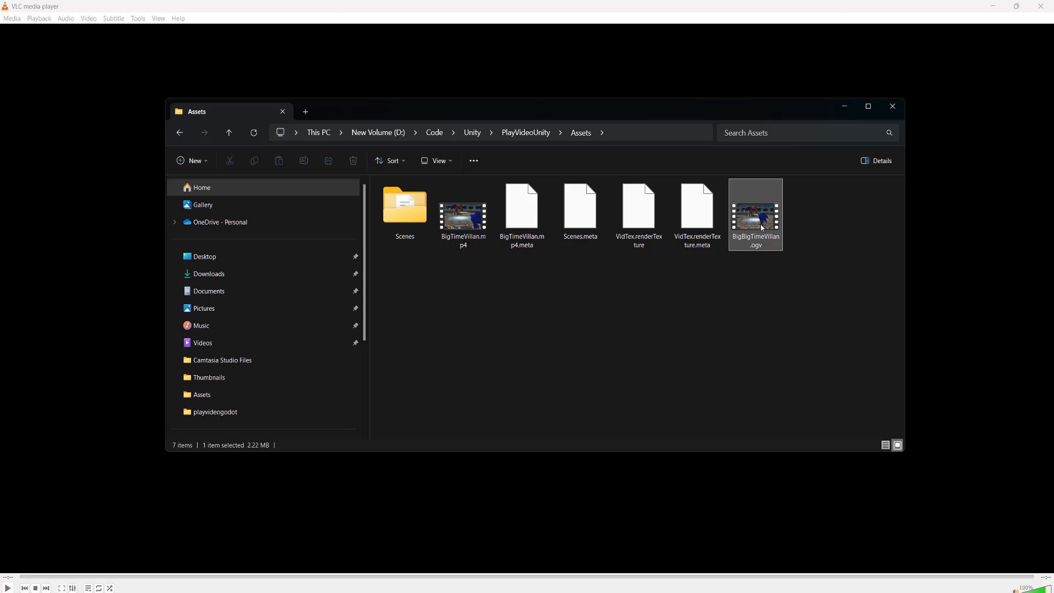
click(718, 313)
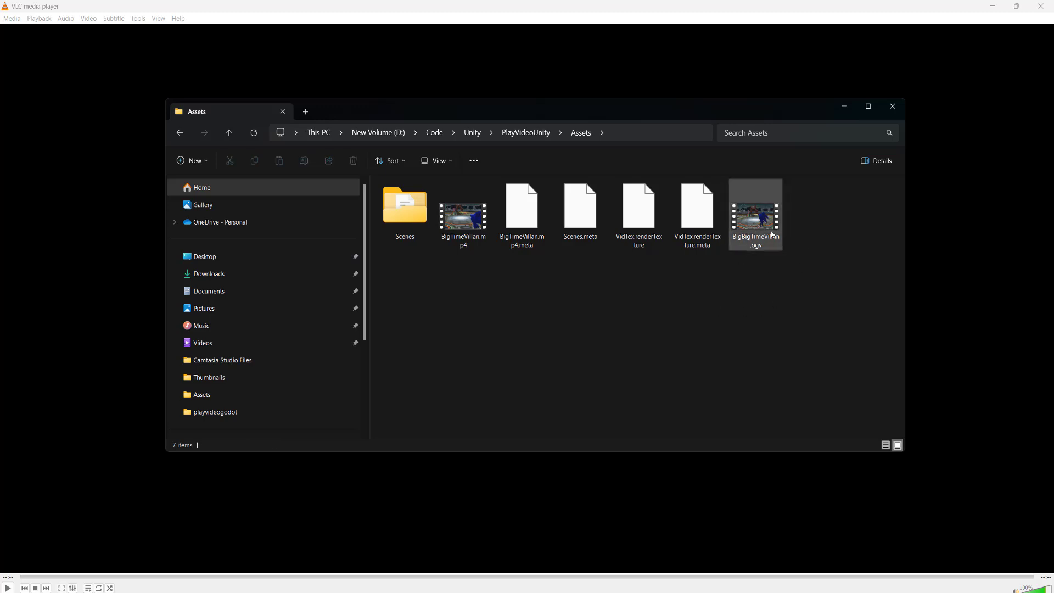
double_click(774, 235)
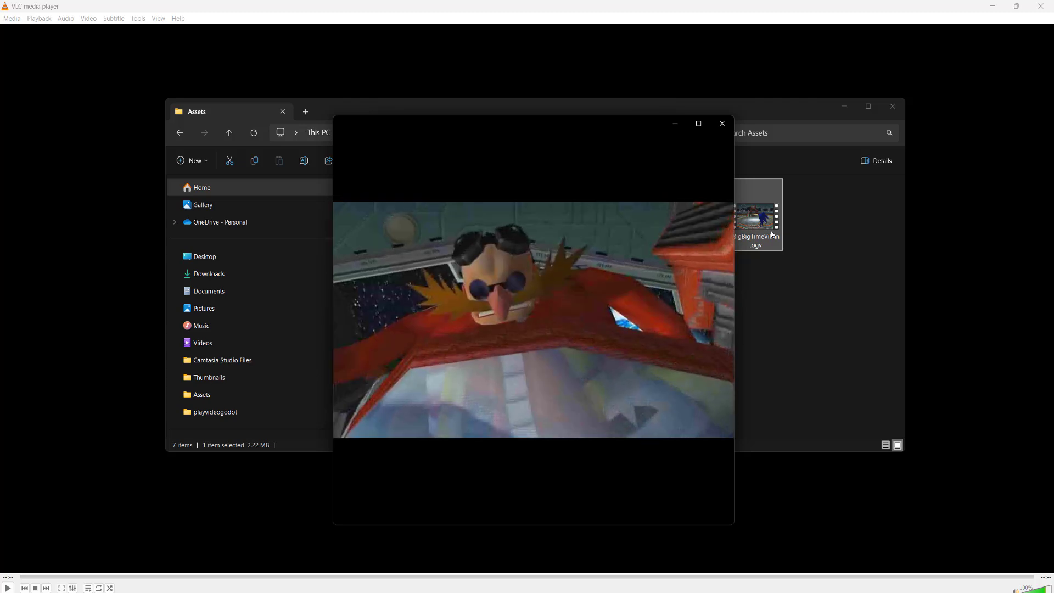
Step: Close Media Player after the 8-second BigBigTimeVillan clip finishes playing
click(722, 127)
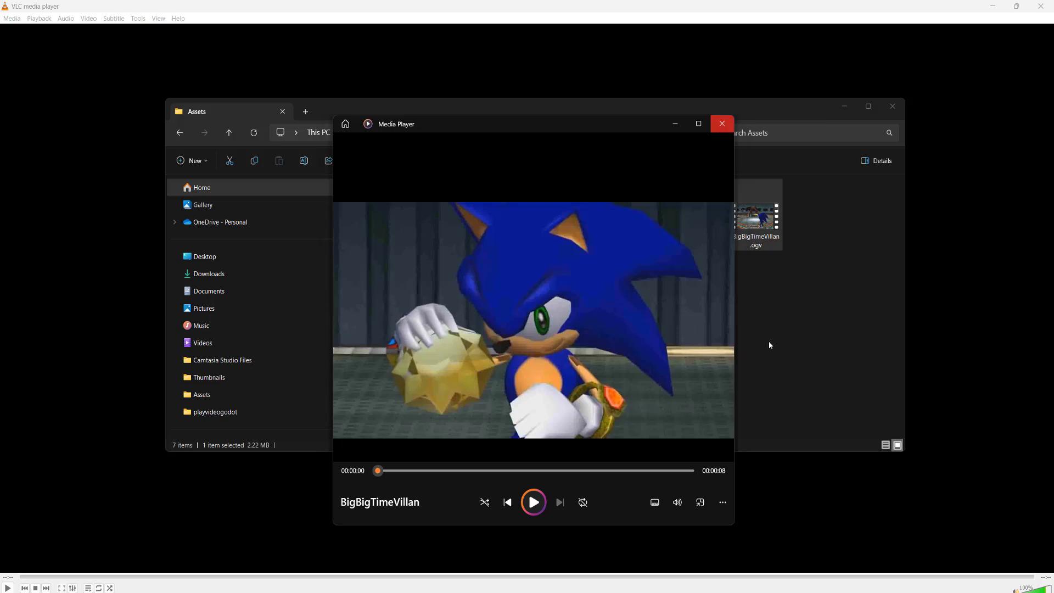